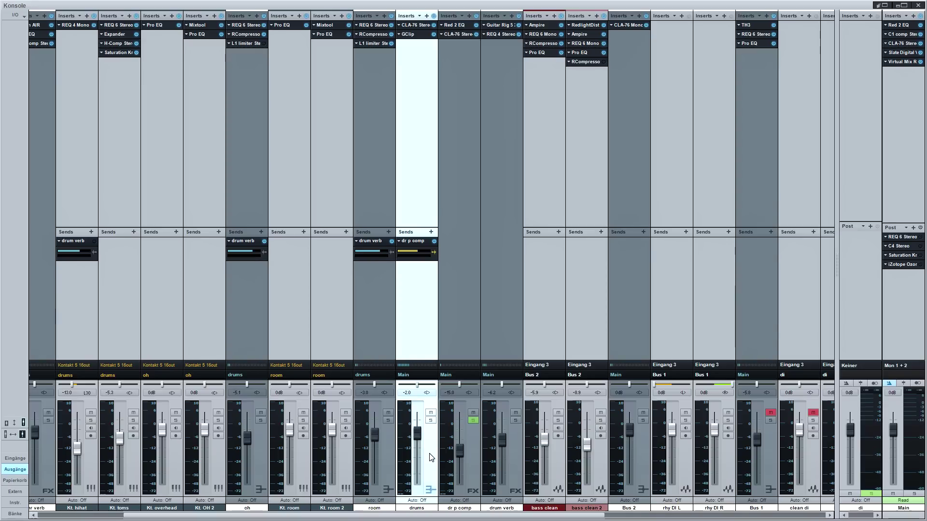
# Step: Bypass the inserts and the dr p comp send on the drums channel
pyautogui.click(451, 459)
pyautogui.click(436, 457)
pyautogui.click(434, 16)
pyautogui.click(433, 241)
pyautogui.click(451, 307)
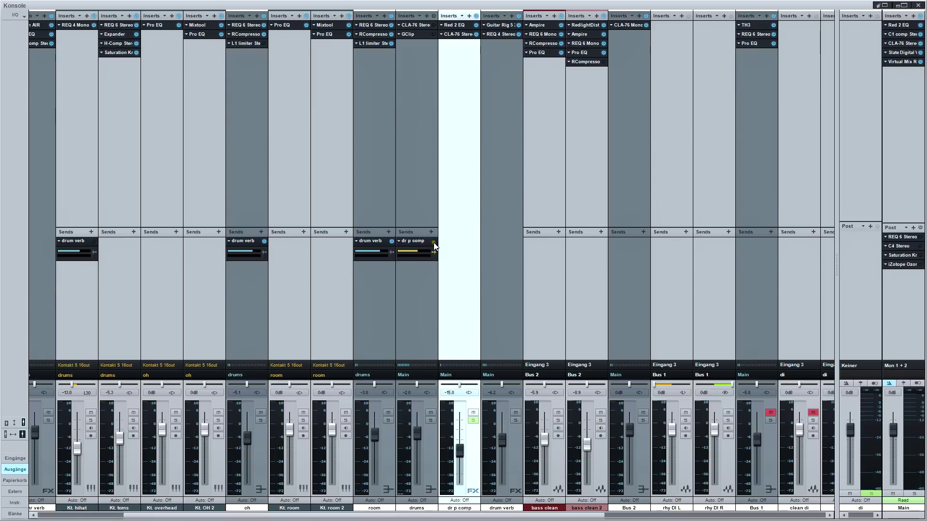
pyautogui.click(422, 201)
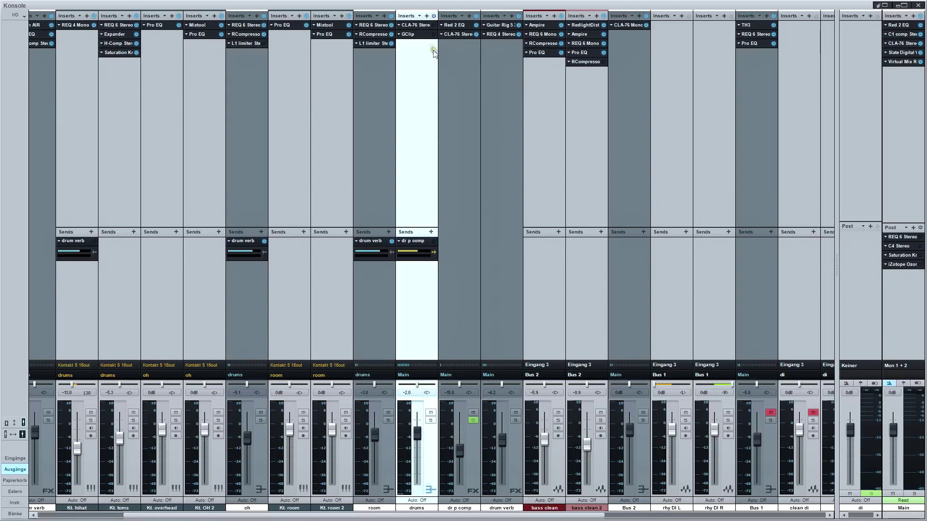
# Step: Set the drums channel's level to 0 dB and start playback of the mix
pyautogui.click(410, 394)
pyautogui.write('0')
pyautogui.press('Return')
pyautogui.press('space')
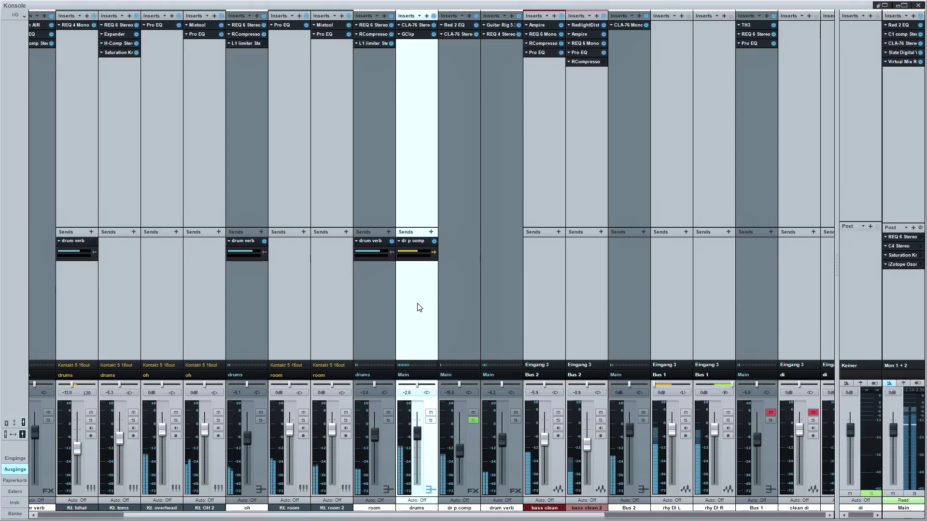
# Step: Compare the mix with the drums inserts and dr p comp send bypassed at 0 dB, and return the drums level to -2.0 dB
pyautogui.click(433, 16)
pyautogui.click(433, 242)
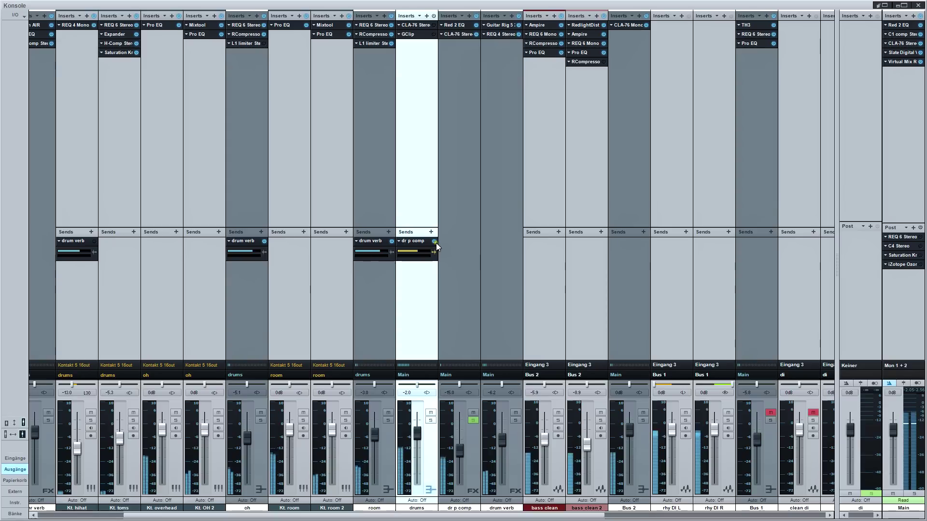
pyautogui.keyDown('ctrl'); pyautogui.click(407, 393); pyautogui.keyUp('ctrl')
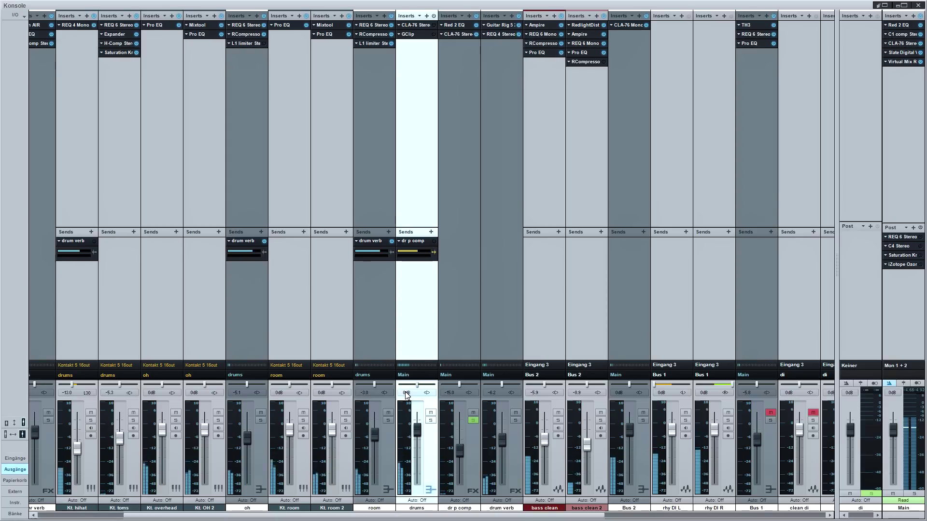
pyautogui.scroll(2, 407, 394)
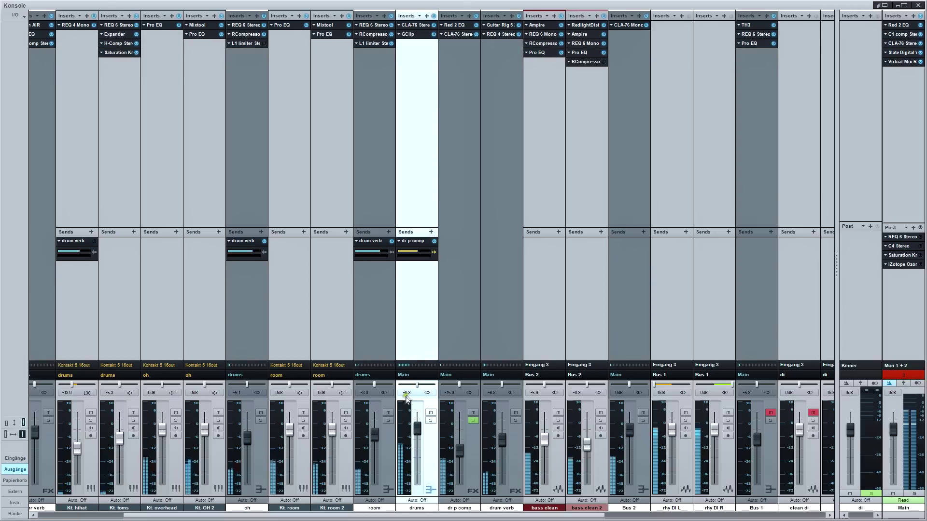
pyautogui.scroll(-3, 407, 394)
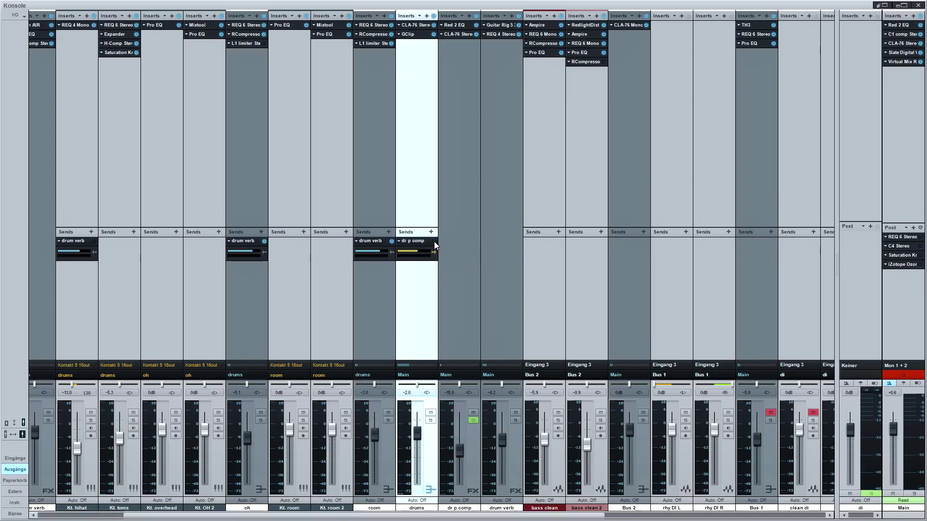
# Step: Set the level of the drums channel to 0 dB
pyautogui.click(413, 395)
pyautogui.write('0')
pyautogui.press('Return')
# Step: Open the CLA-76 Stereo compressor on the drums channel and listen to the soloed drums without the insert processing
pyautogui.click(408, 24)
pyautogui.click(430, 421)
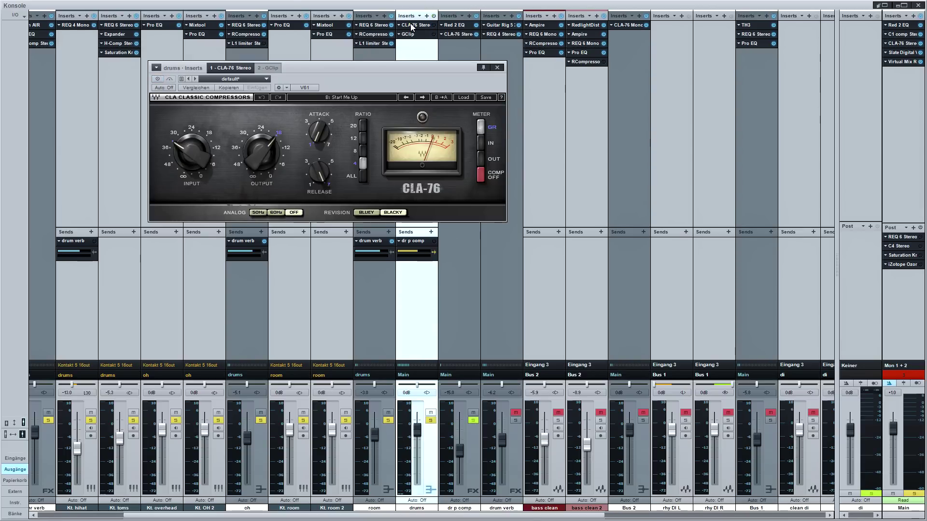
pyautogui.press('space')
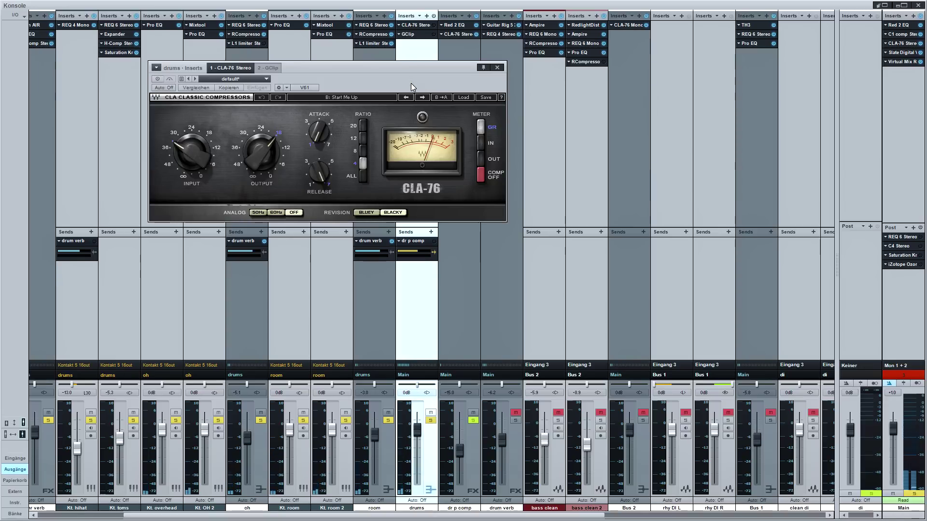
pyautogui.moveTo(387, 78); pyautogui.dragTo(399, 76)
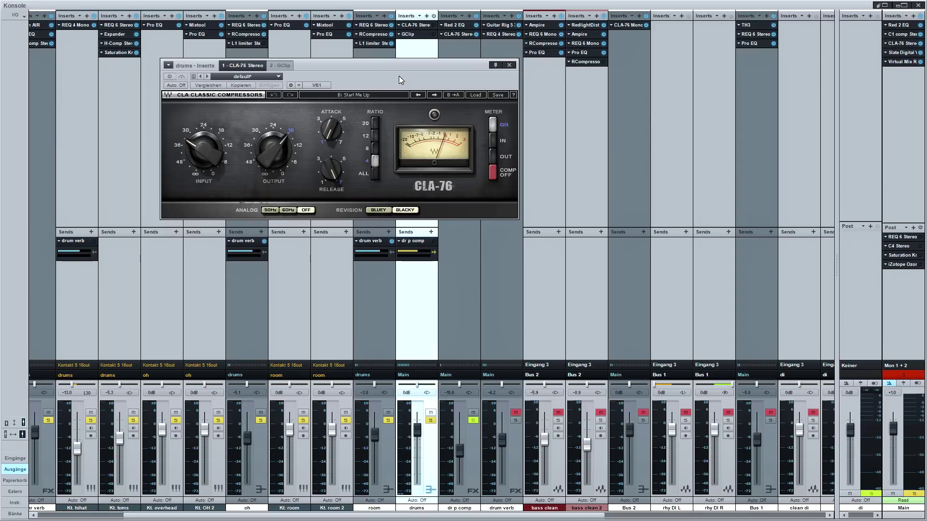
pyautogui.moveTo(399, 77); pyautogui.dragTo(401, 80)
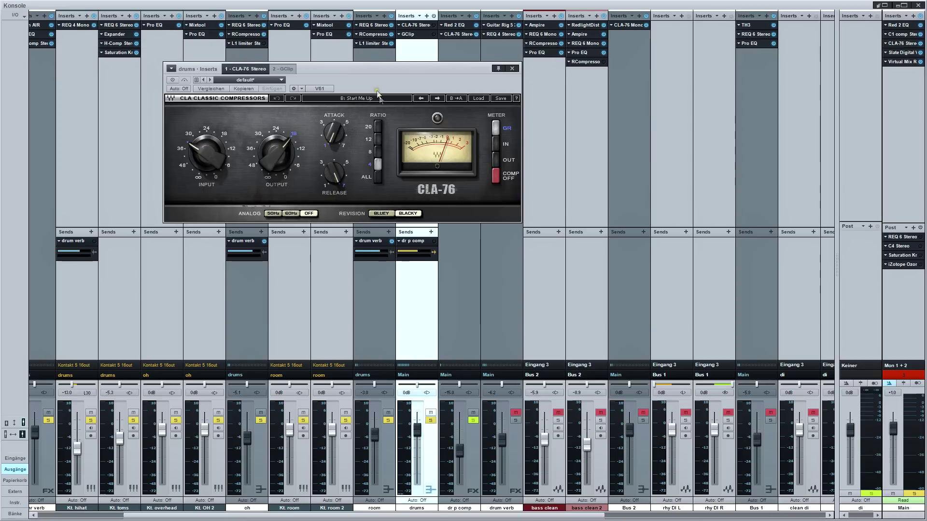
pyautogui.moveTo(368, 82); pyautogui.dragTo(361, 80)
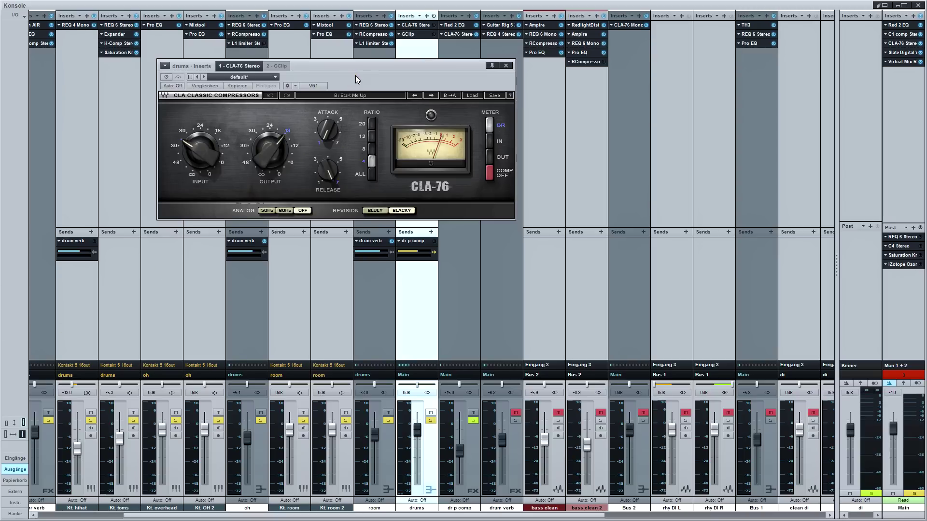
# Step: Activate the CLA-76 compressor on the drums channel, review its attack and release settings and close its window
pyautogui.moveTo(327, 170)
pyautogui.moveTo(195, 151)
pyautogui.click(166, 77)
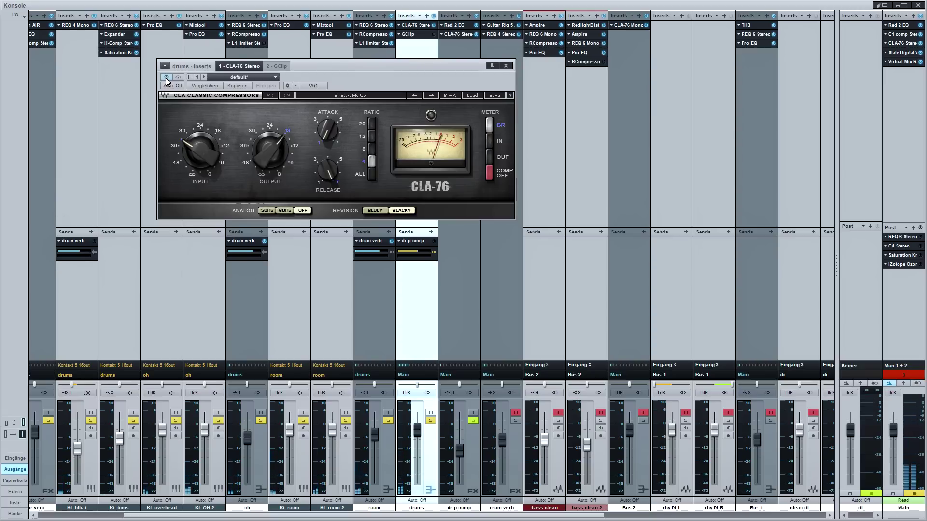
pyautogui.moveTo(348, 75); pyautogui.dragTo(347, 75)
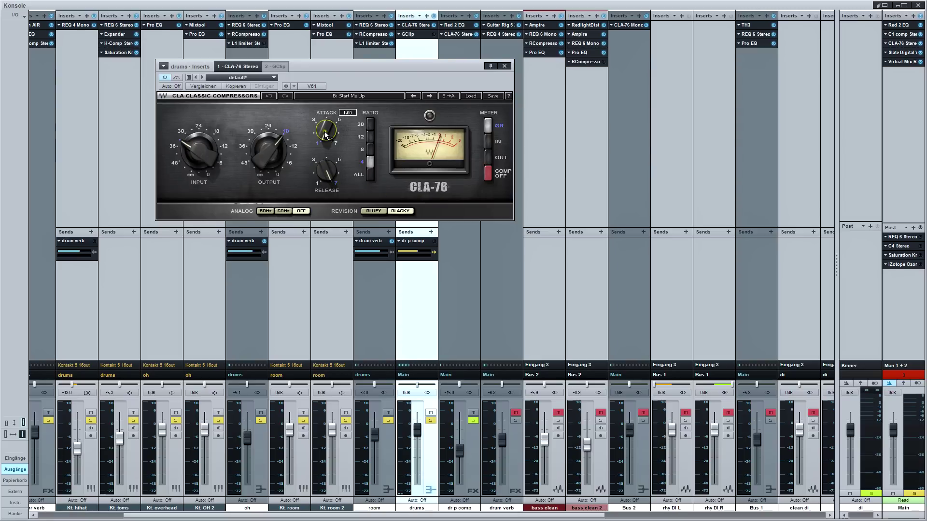
pyautogui.click(327, 172)
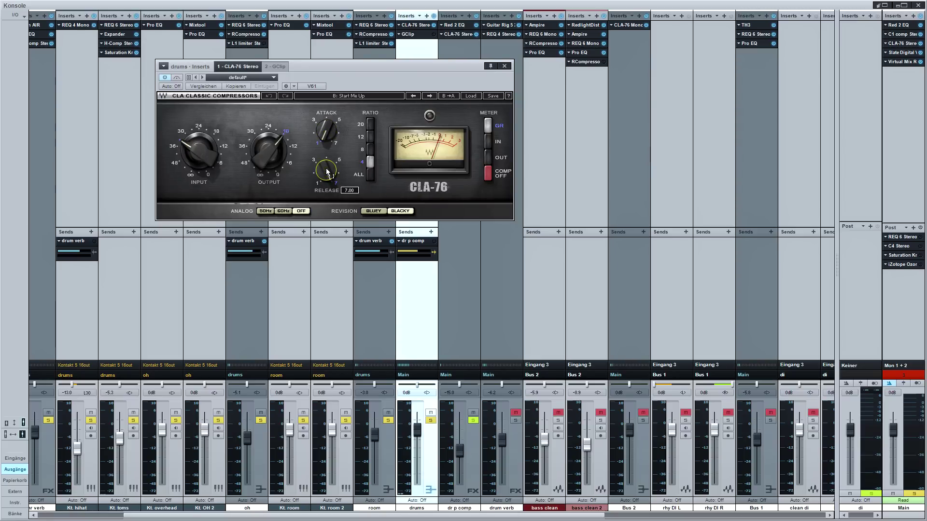
pyautogui.click(326, 128)
pyautogui.click(504, 66)
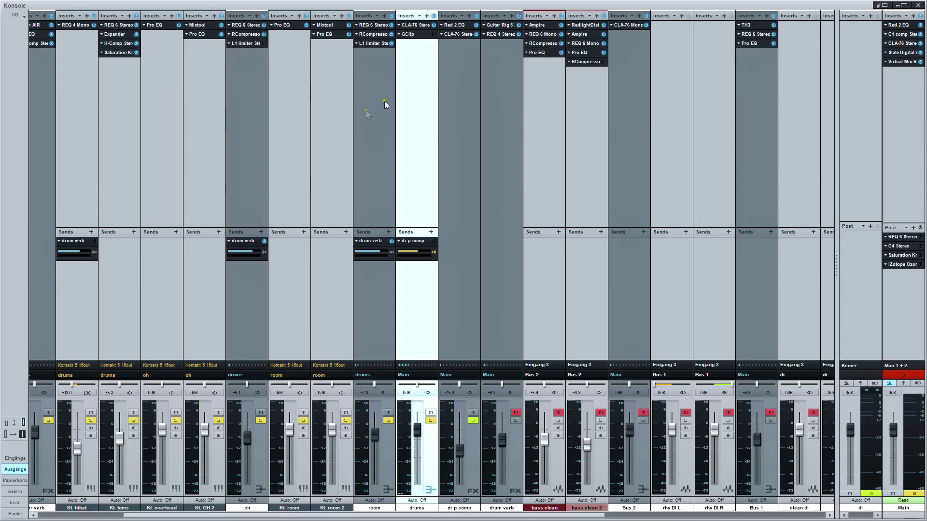
# Step: Activate the GClip plug-in on the drums channel and compare the soloed drums with it bypassed and engaged
pyautogui.click(419, 34)
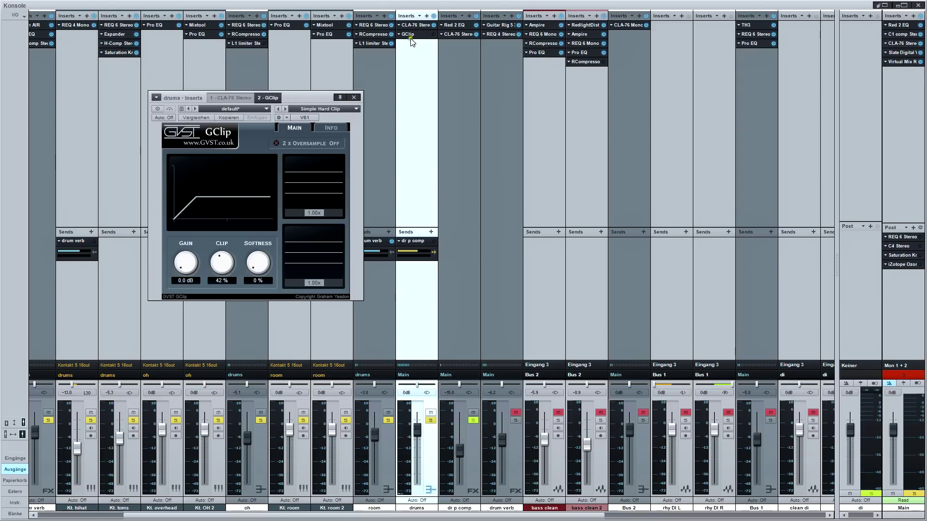
pyautogui.click(158, 111)
pyautogui.click(169, 109)
pyautogui.press('space')
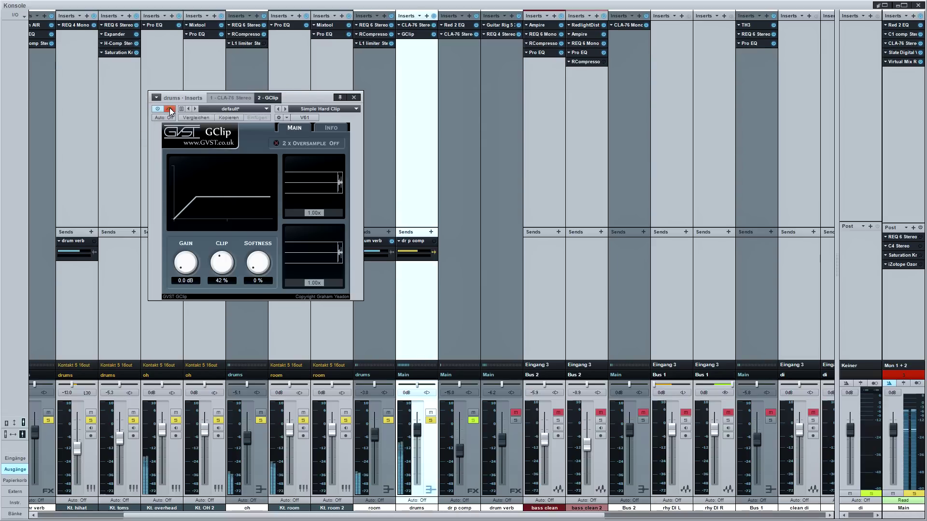
pyautogui.click(170, 109)
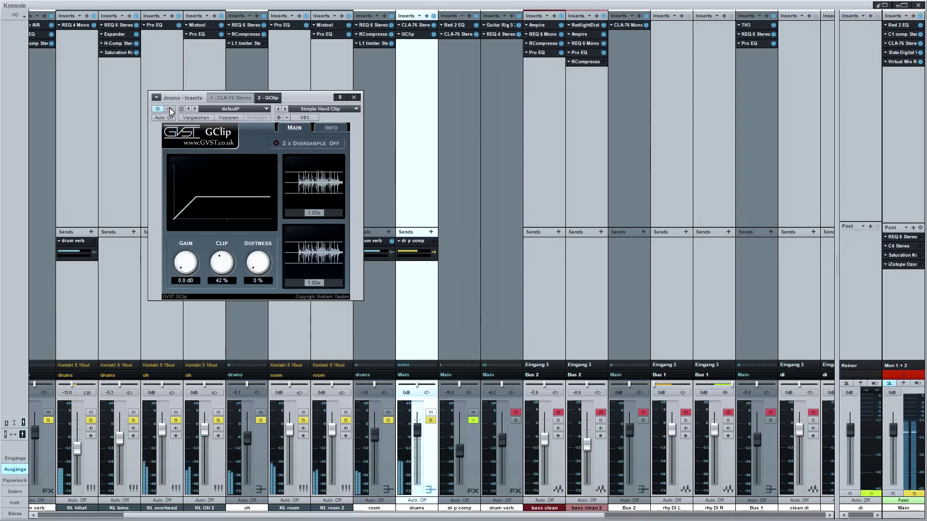
pyautogui.click(170, 110)
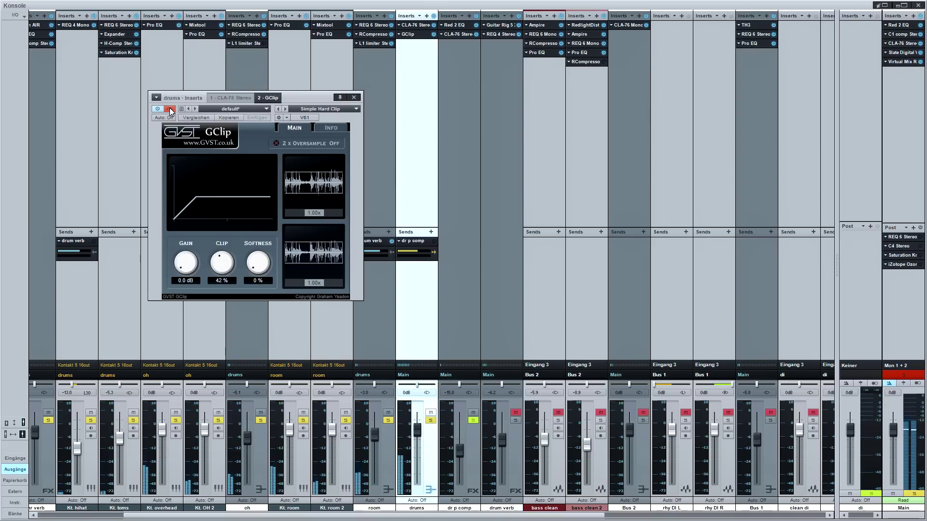
pyautogui.click(170, 110)
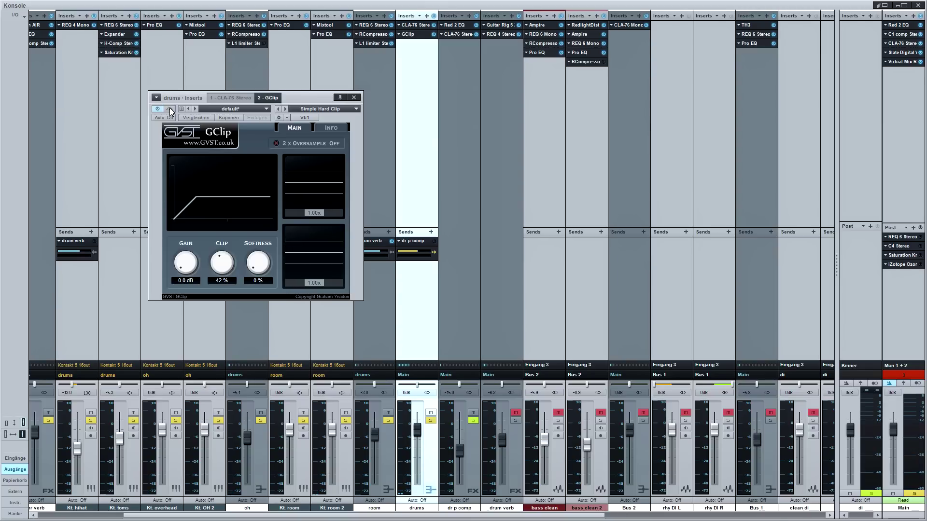
pyautogui.click(355, 98)
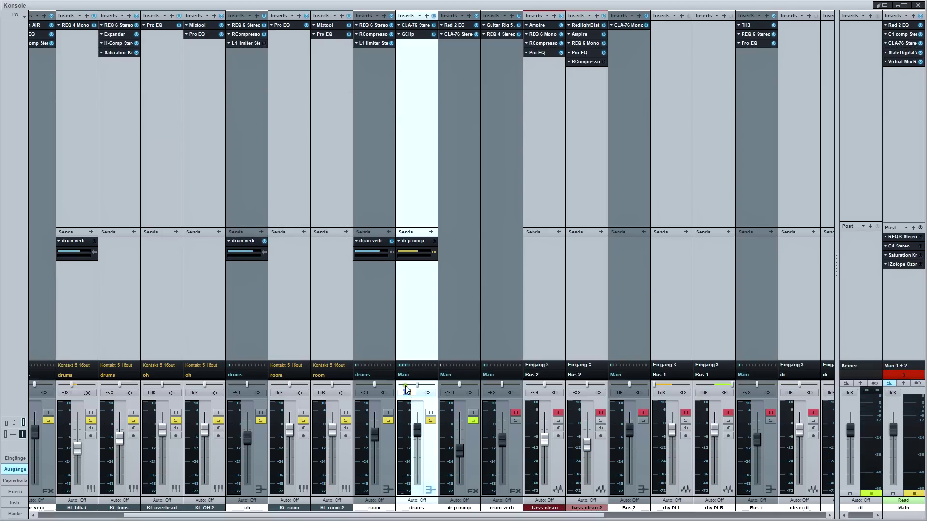
# Step: Lower the drums channel to -2.0 dB and reactivate its dr p comp send
pyautogui.moveTo(407, 390); pyautogui.dragTo(407, 400)
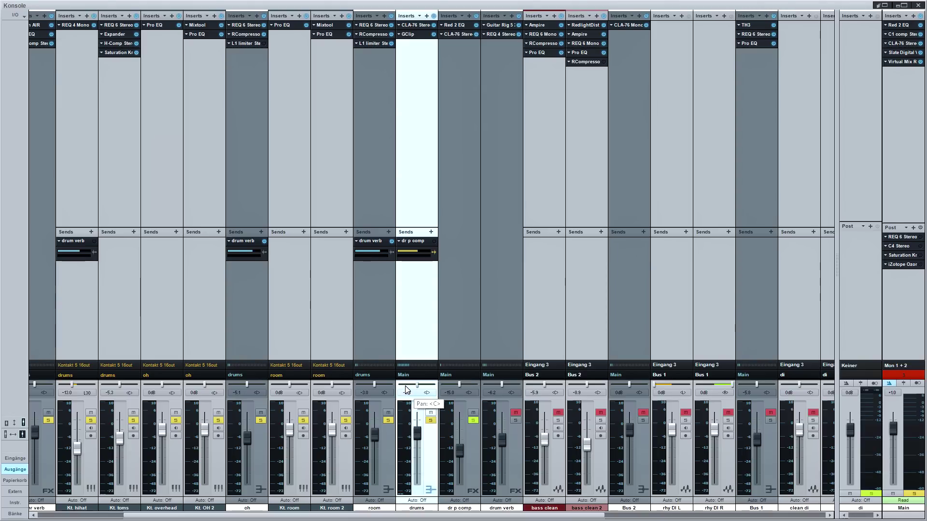
pyautogui.click(434, 241)
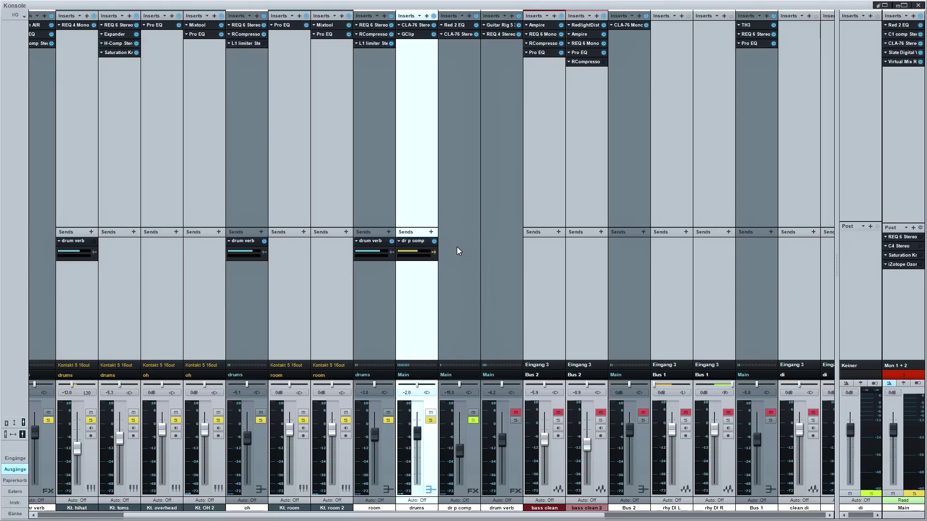
# Step: Solo the dr p comp channel instead of the drums and raise its level to -8.2 dB
pyautogui.click(431, 420)
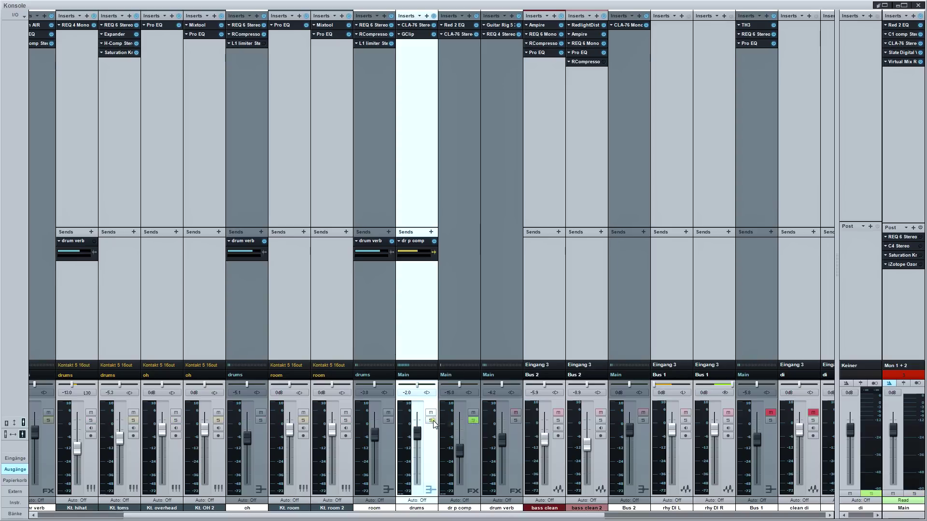
pyautogui.click(473, 420)
pyautogui.moveTo(461, 455); pyautogui.dragTo(460, 446)
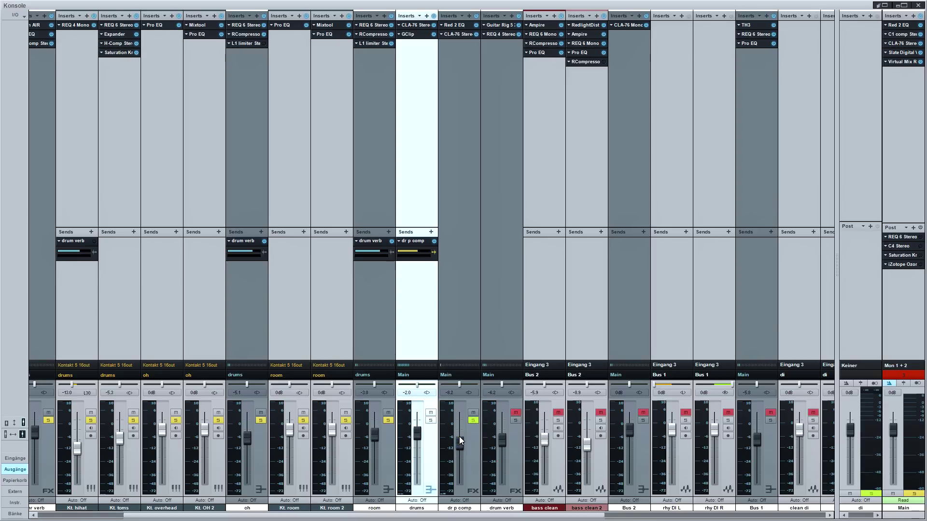
pyautogui.click(460, 440)
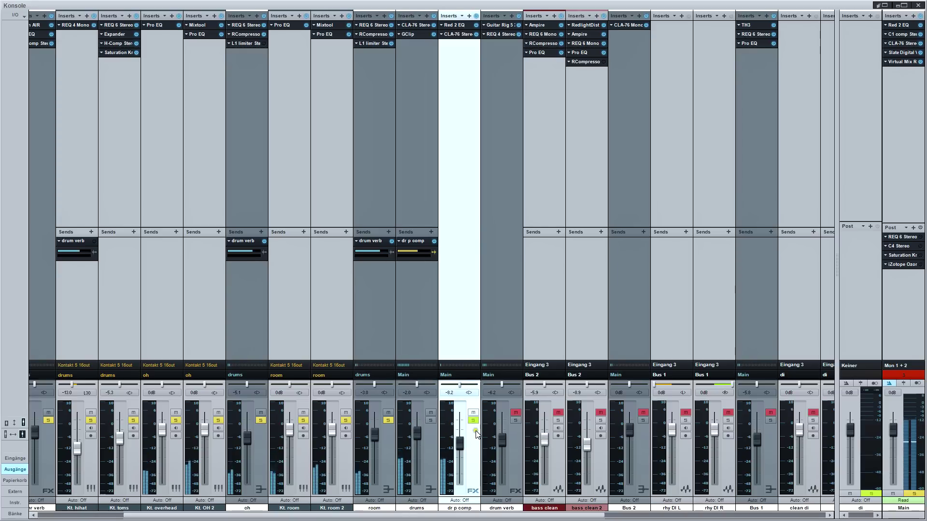
# Step: Bypass the dr p comp channel's inserts, open its Red 2 EQ and activate only the EQ to hear its effect
pyautogui.click(475, 16)
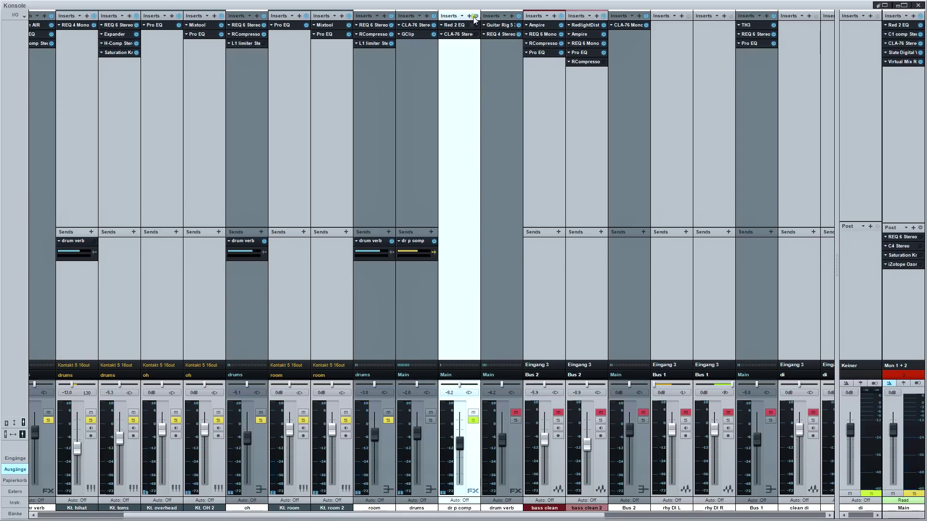
pyautogui.click(462, 23)
pyautogui.moveTo(392, 151); pyautogui.dragTo(412, 153)
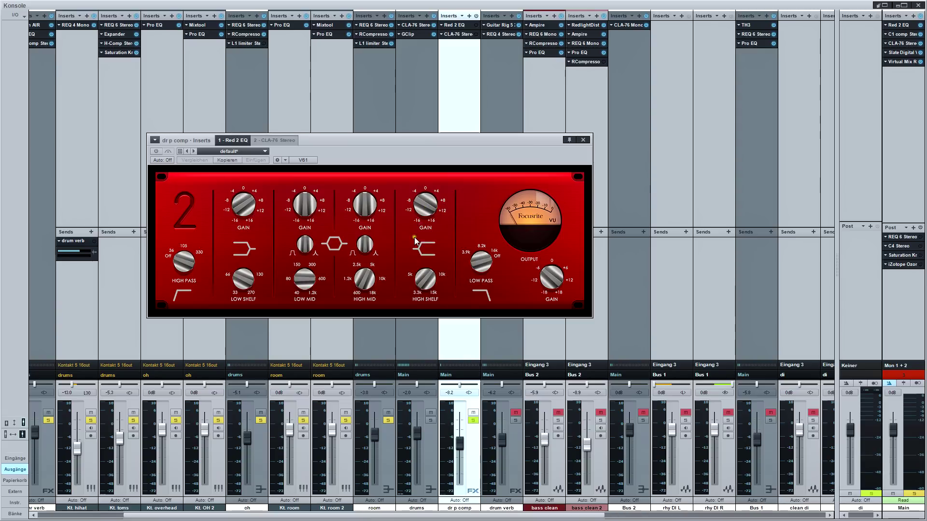
pyautogui.moveTo(425, 282); pyautogui.dragTo(423, 279)
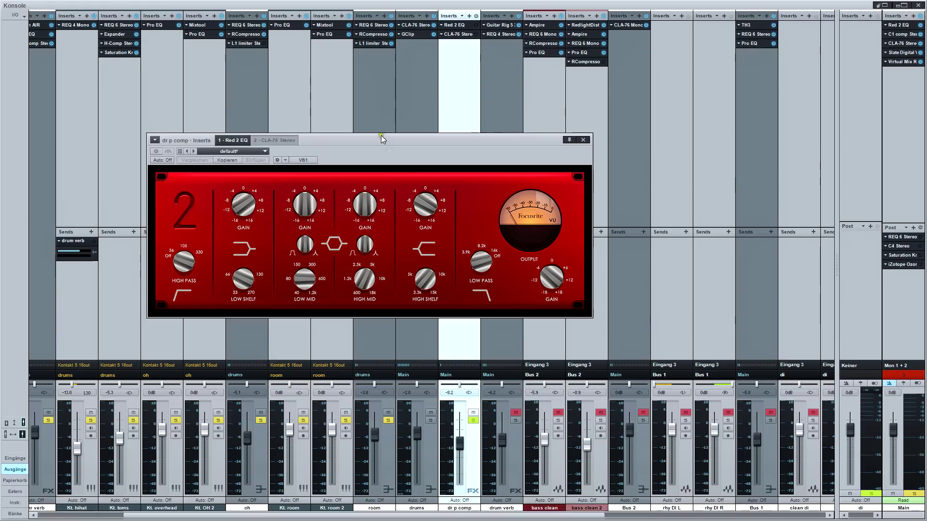
pyautogui.moveTo(388, 153); pyautogui.dragTo(390, 154)
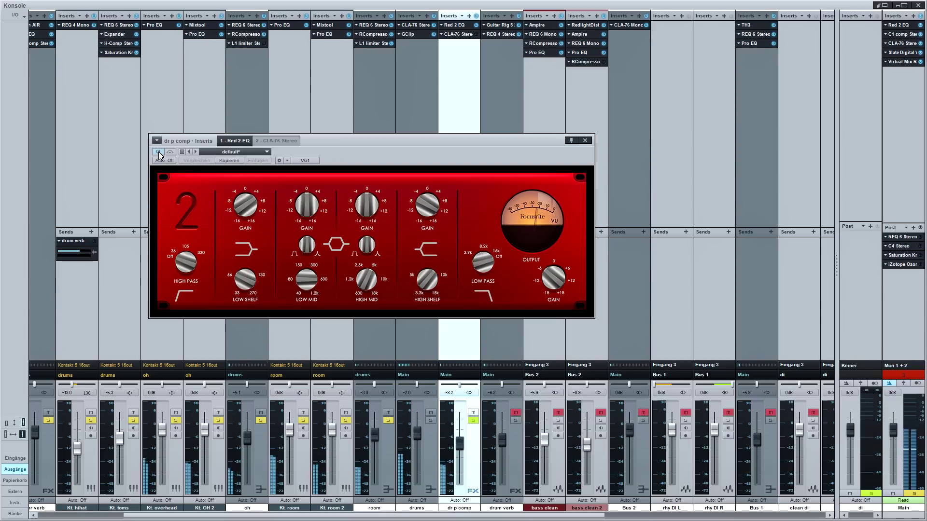
pyautogui.click(158, 152)
# Step: Activate the CLA-76 Stereo compressor on the dr p comp channel, listen to its effect and close its window
pyautogui.click(291, 140)
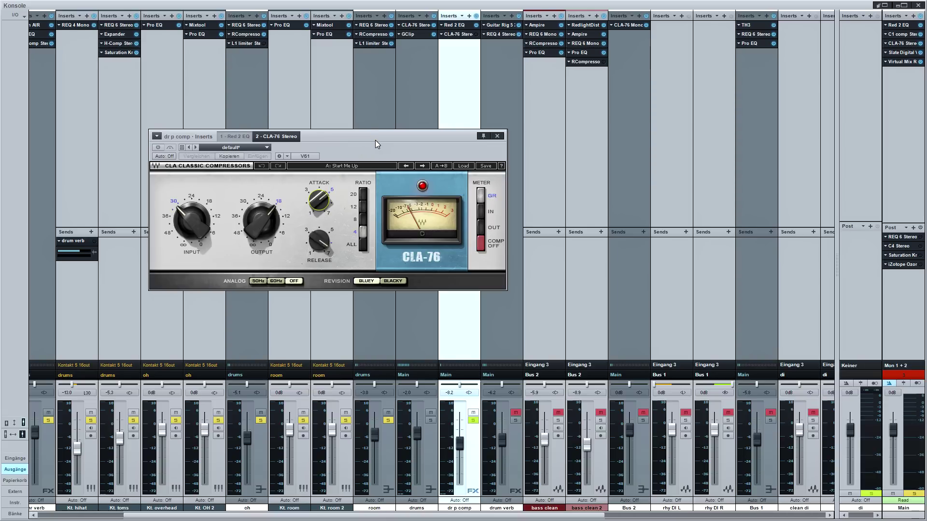
pyautogui.press('Tab')
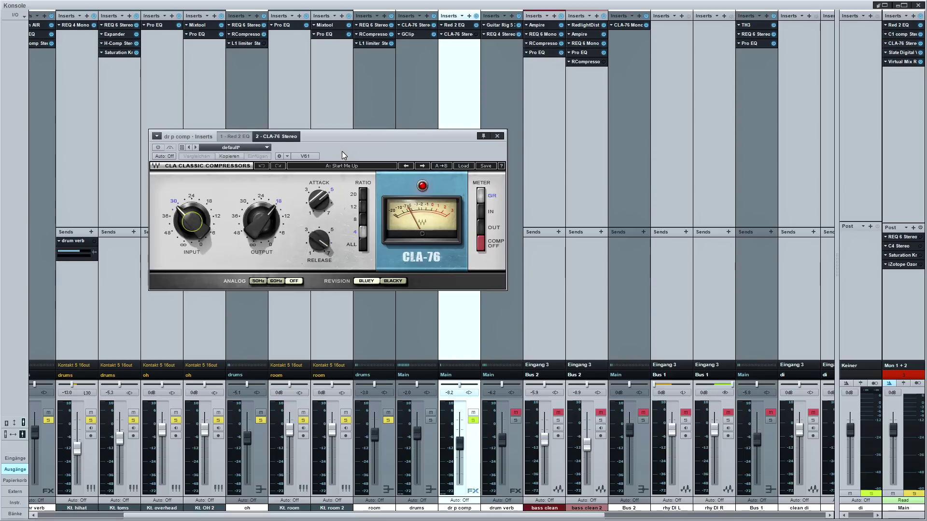
pyautogui.press('space')
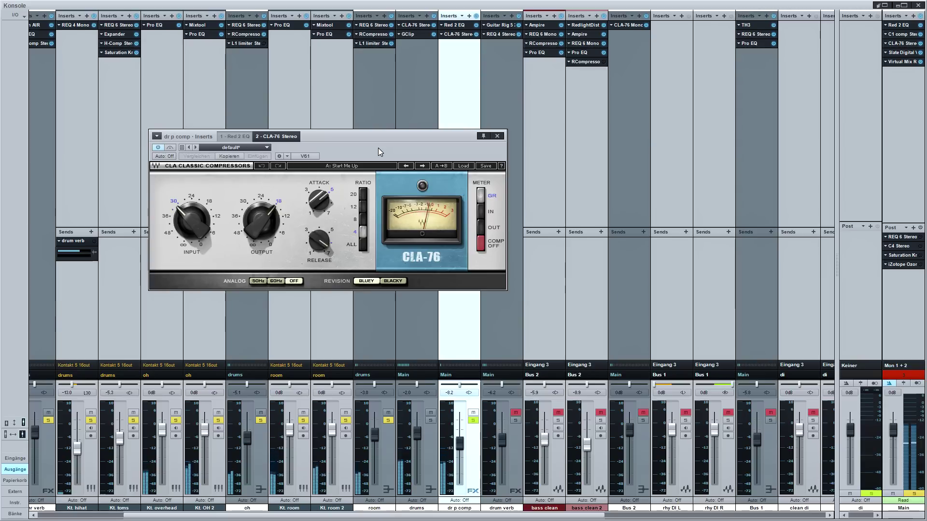
pyautogui.click(497, 139)
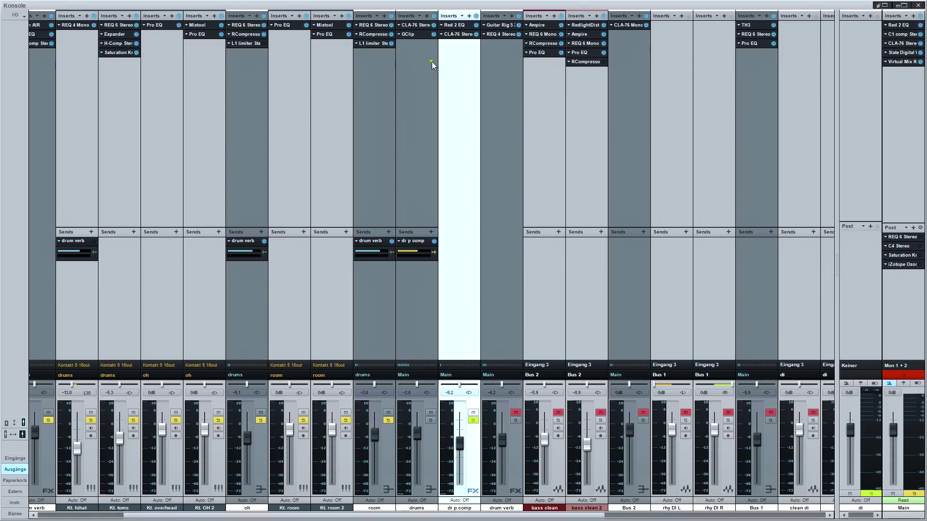
# Step: Copy GClip from the drums channel to the dr p comp channel, audition it at 100 % clip and set its clip to 59 %
pyautogui.moveTo(410, 34); pyautogui.dragTo(460, 62)
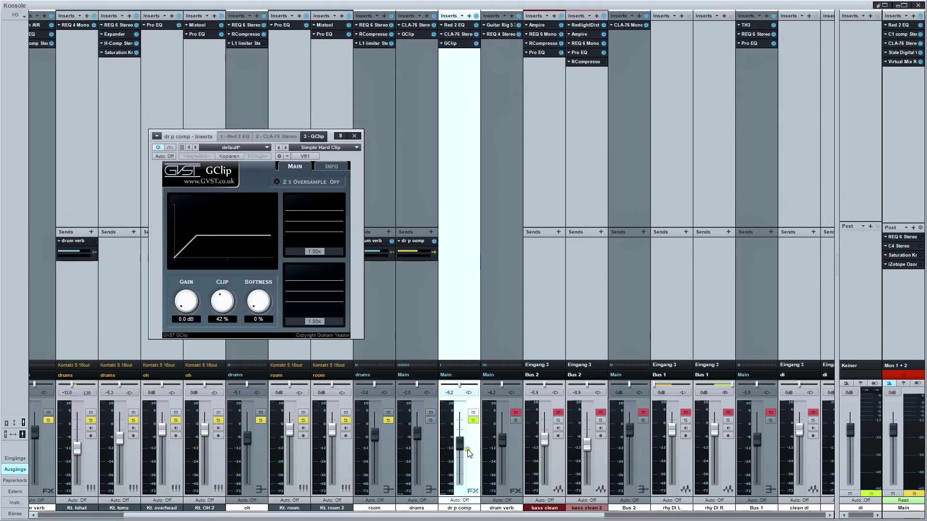
pyautogui.moveTo(222, 302); pyautogui.dragTo(224, 263)
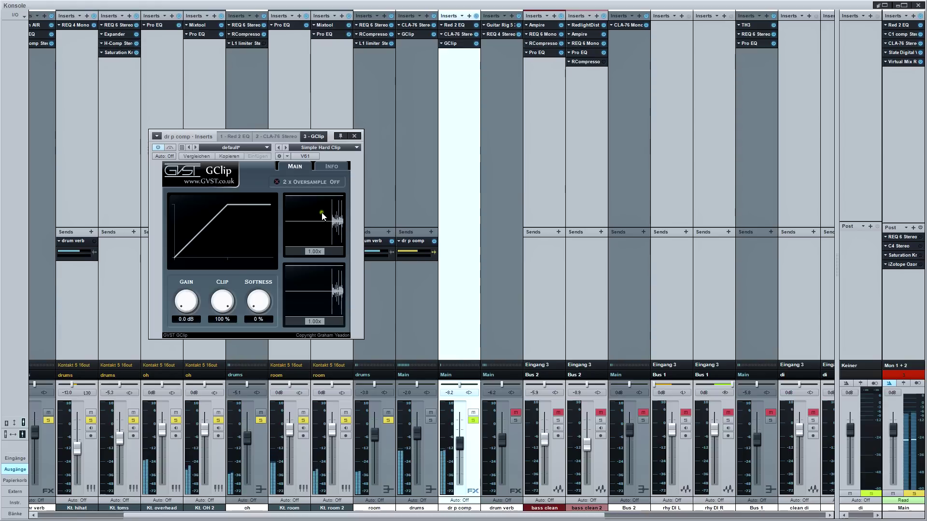
pyautogui.moveTo(233, 295); pyautogui.dragTo(223, 322)
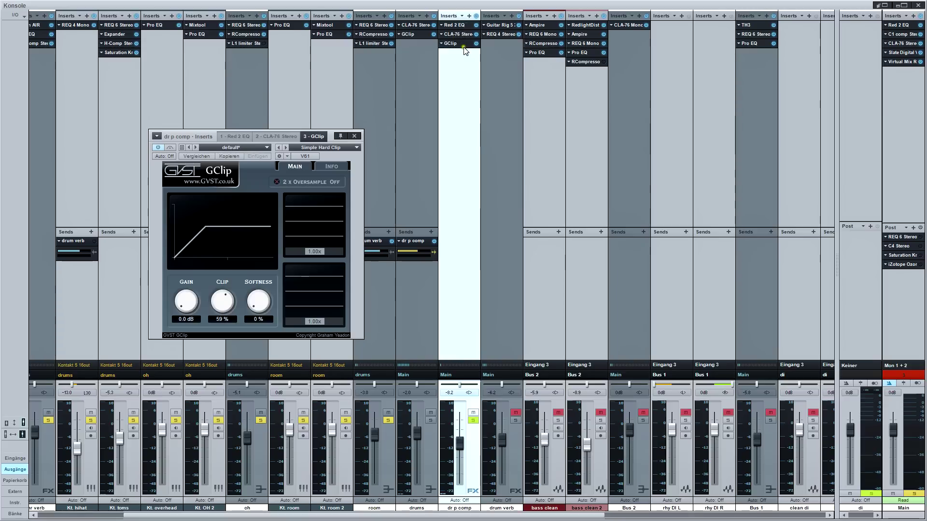
pyautogui.moveTo(324, 153); pyautogui.dragTo(325, 150)
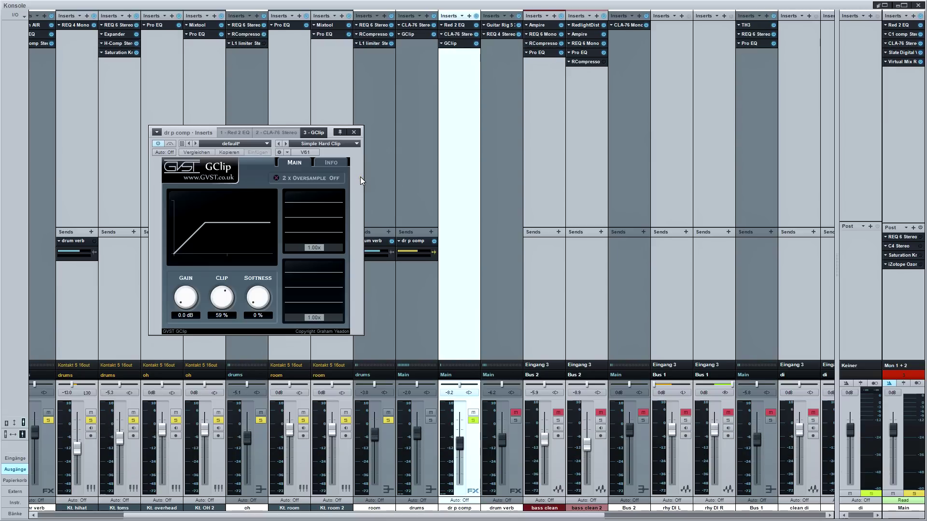
# Step: Unsolo the dr p comp channel, set its level to -15 dB and close its GClip window
pyautogui.keyDown('ctrl'); pyautogui.click(473, 421); pyautogui.keyUp('ctrl')
pyautogui.click(450, 393)
pyautogui.write('-15')
pyautogui.press('Return')
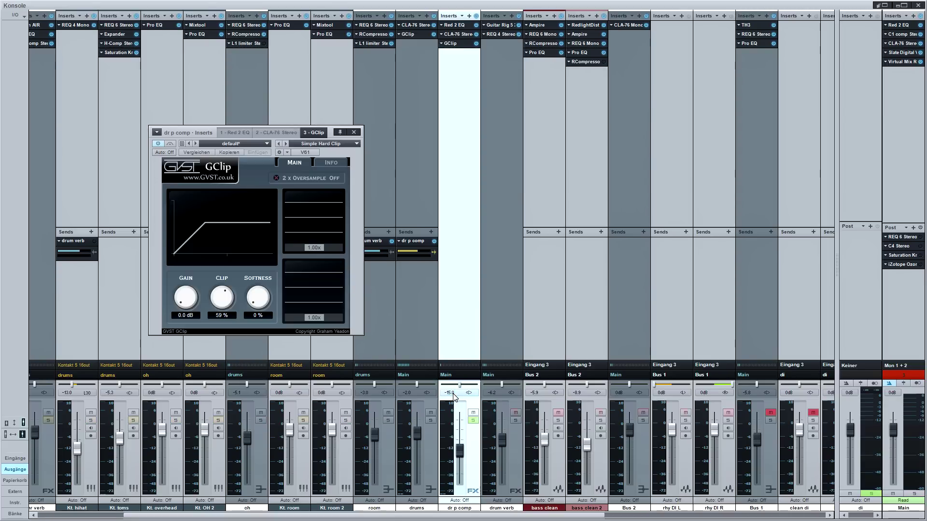
pyautogui.click(354, 133)
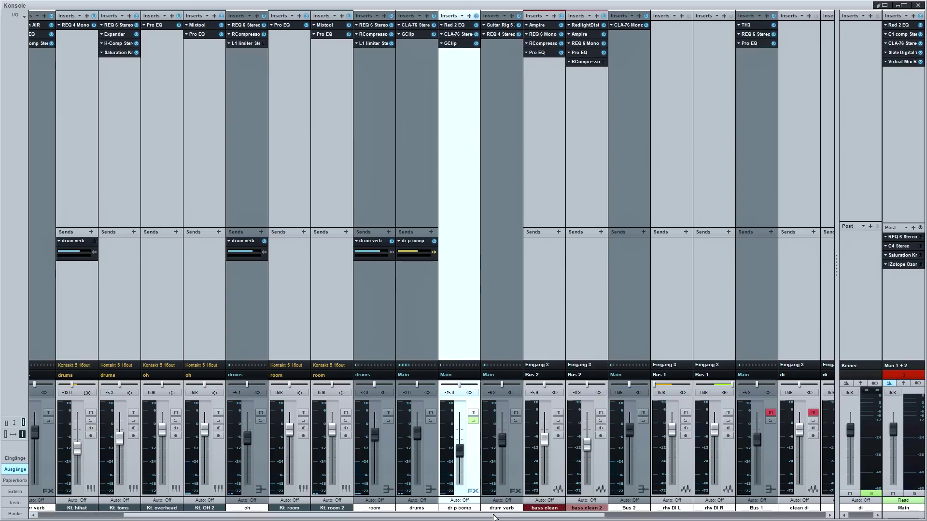
# Step: Review the insert and send chains of the kick, snare and snr sustain channels and the drums bus
pyautogui.moveTo(493, 517); pyautogui.dragTo(344, 515)
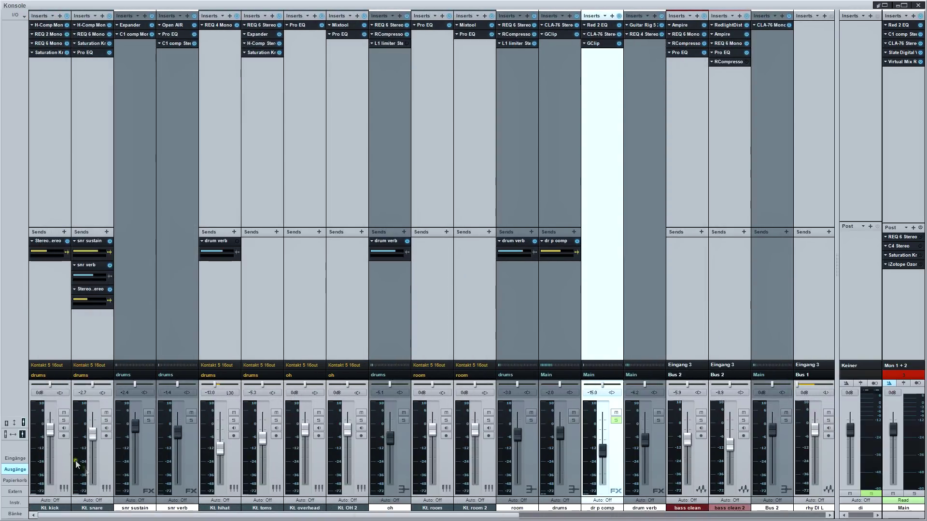
pyautogui.click(102, 457)
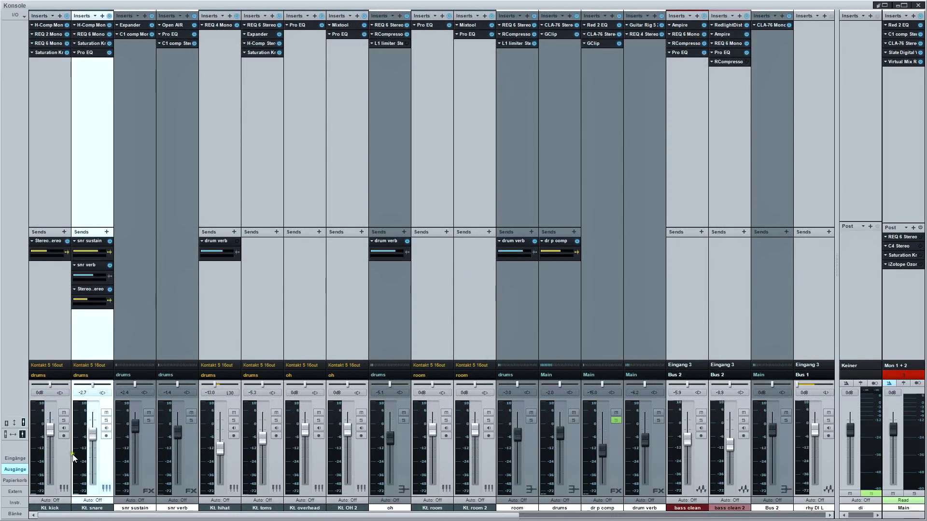
pyautogui.click(51, 103)
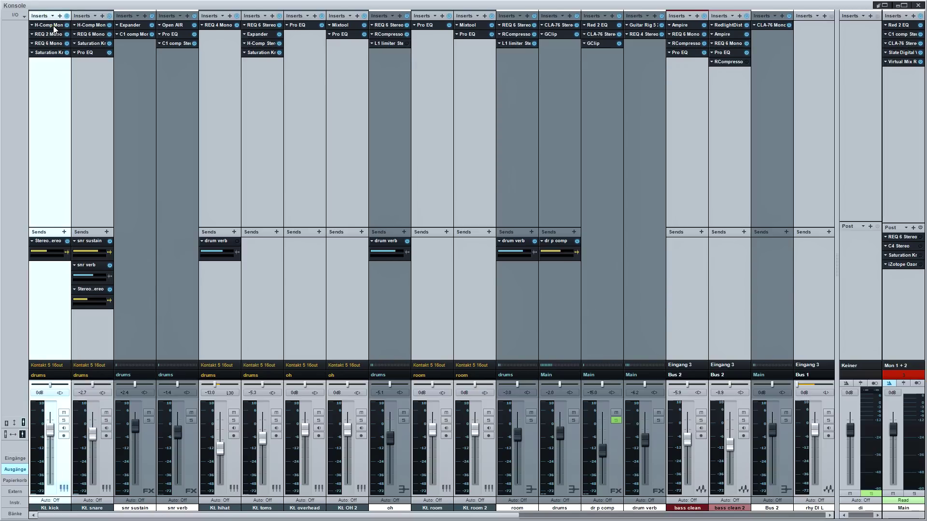
pyautogui.click(88, 77)
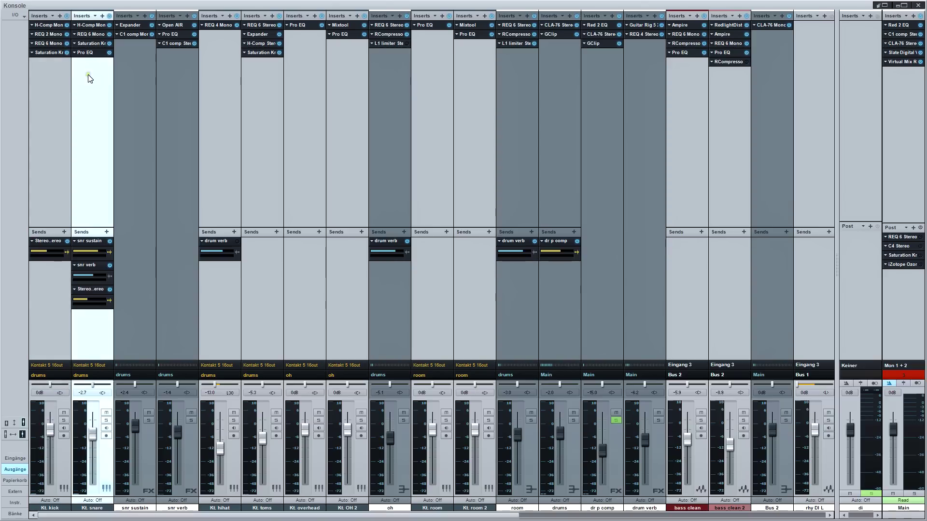
pyautogui.click(49, 80)
pyautogui.click(78, 86)
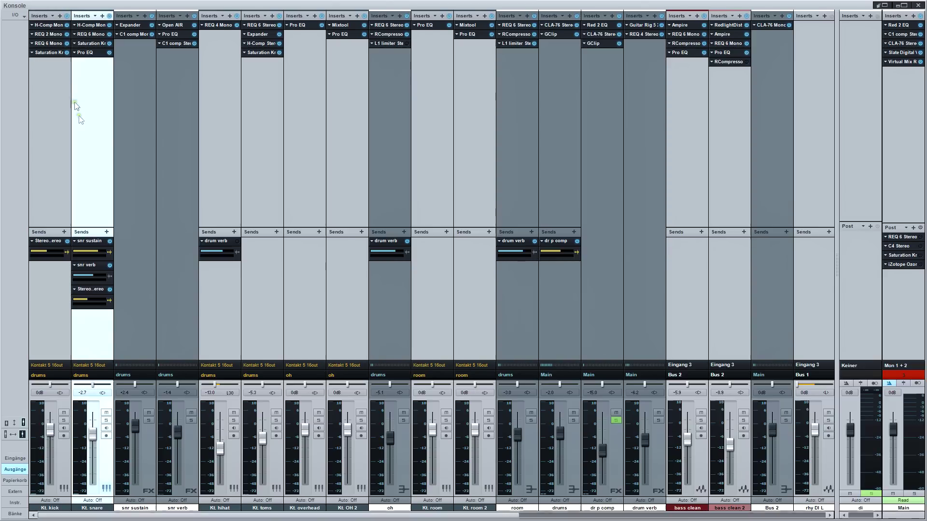
pyautogui.click(127, 95)
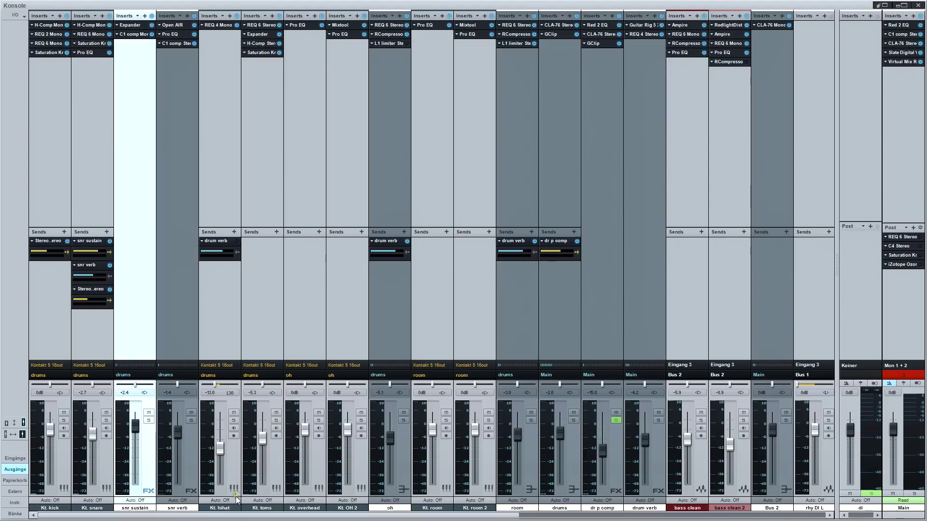
pyautogui.moveTo(255, 517); pyautogui.dragTo(343, 519)
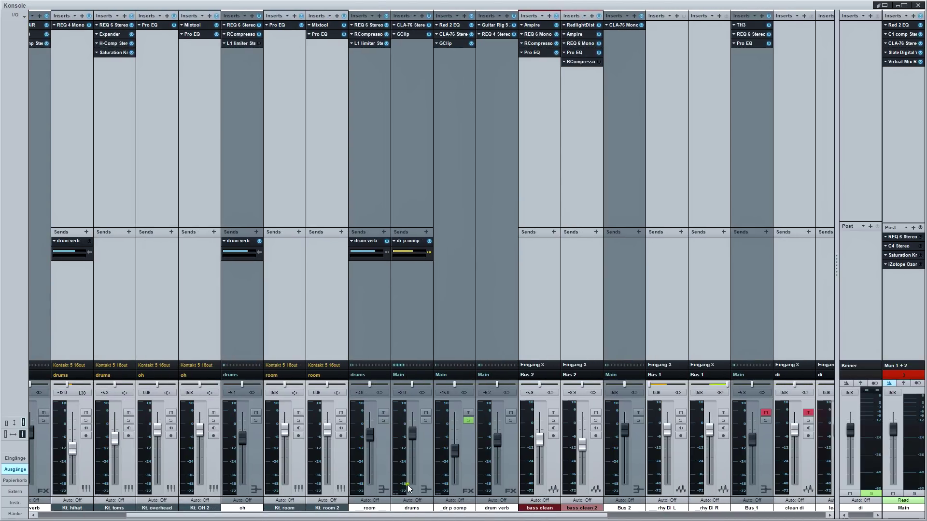
pyautogui.click(427, 449)
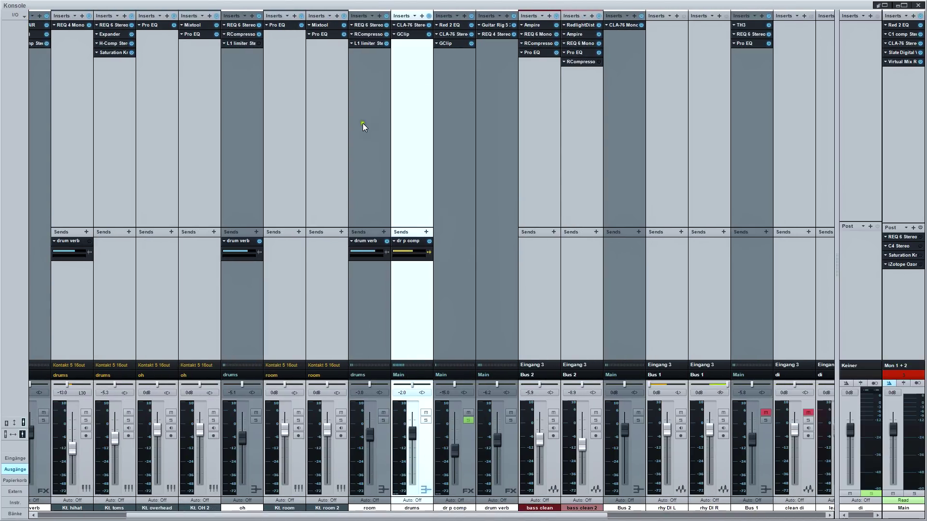